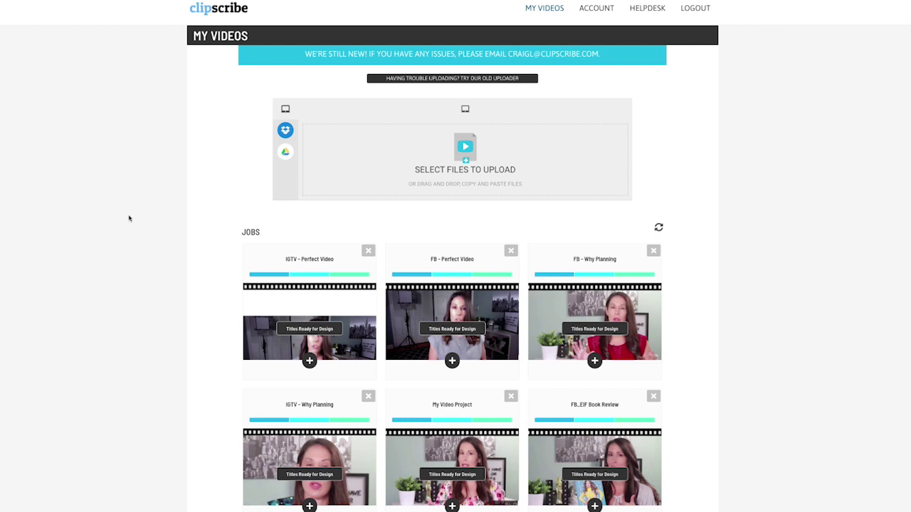
- Switch to Finder, open the 4_Final Video folder and upload FB_December Video Ideas.mp4 to clipscribe
key("super+Tab")
key("super+Tab")
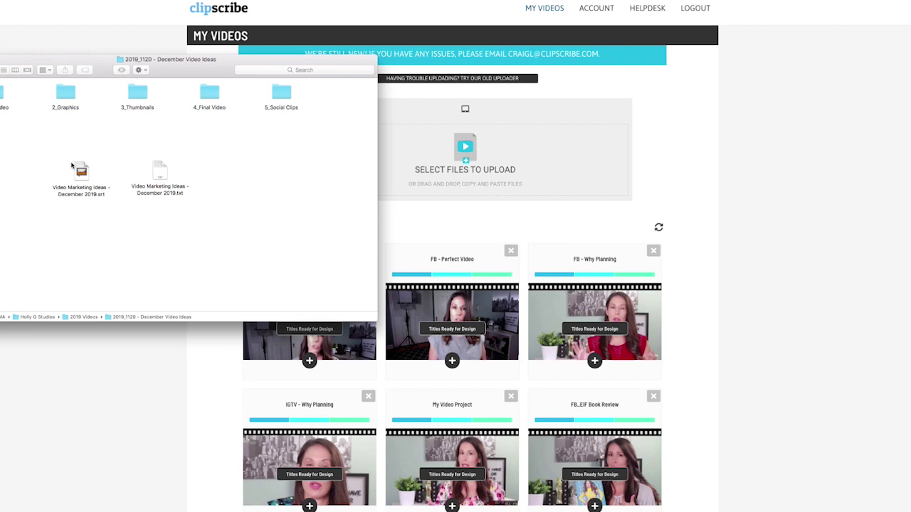
double_click(208, 92)
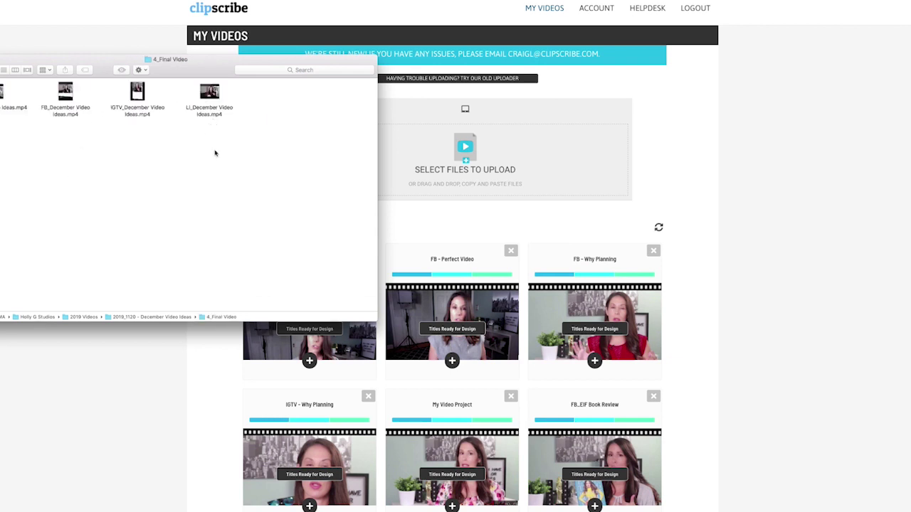
left_click_drag(44, 88, 149, 108)
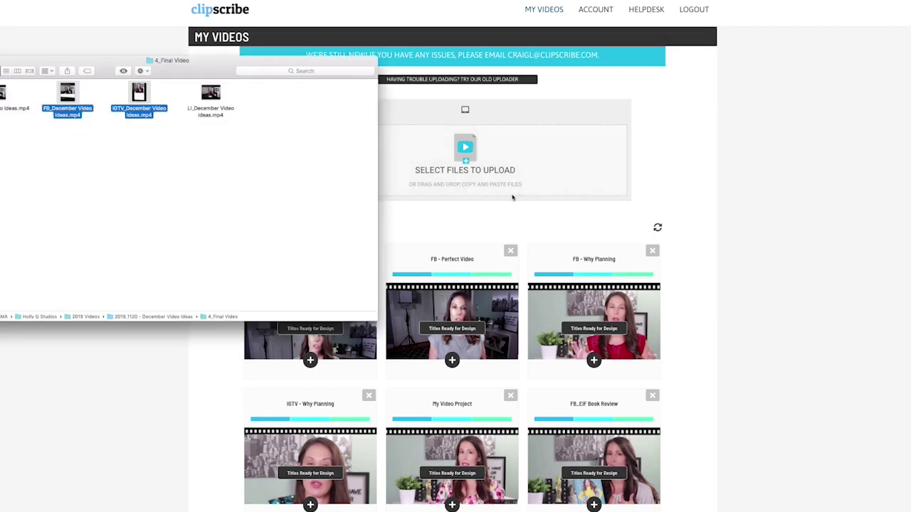
left_click(204, 168)
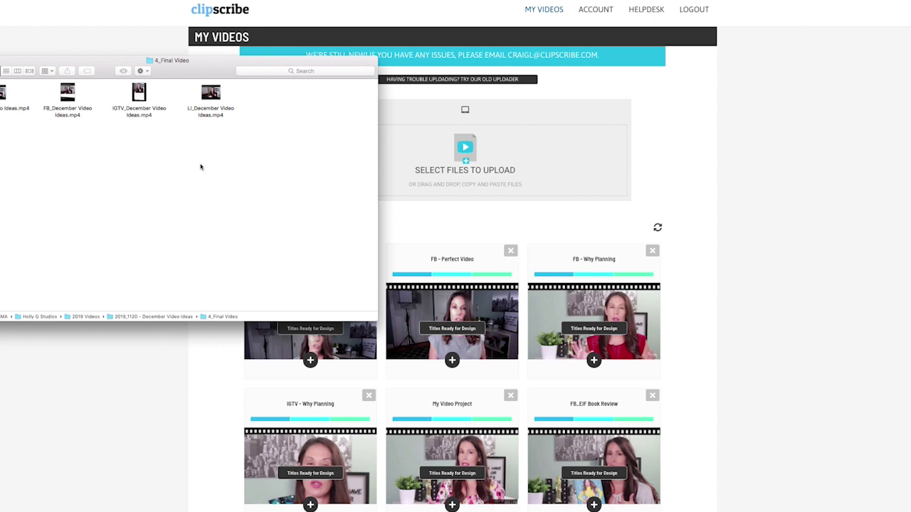
left_click(64, 94)
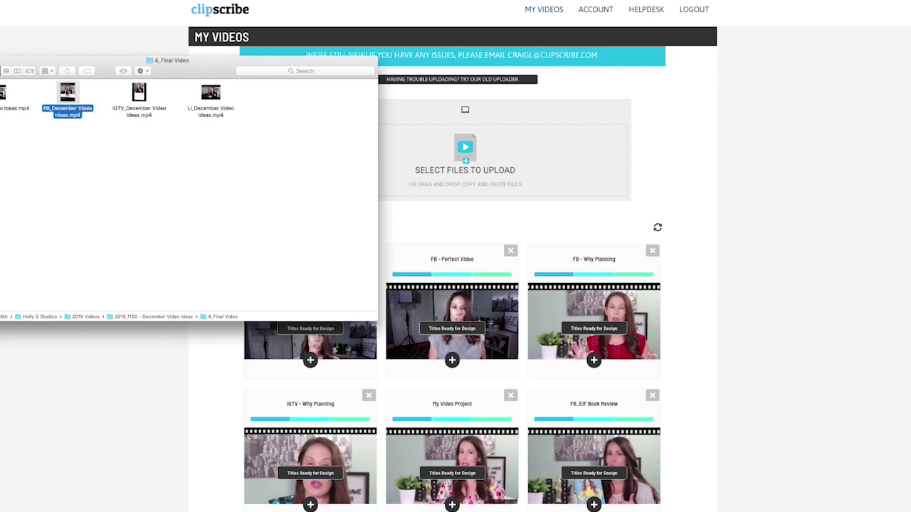
left_click_drag(68, 94, 497, 161)
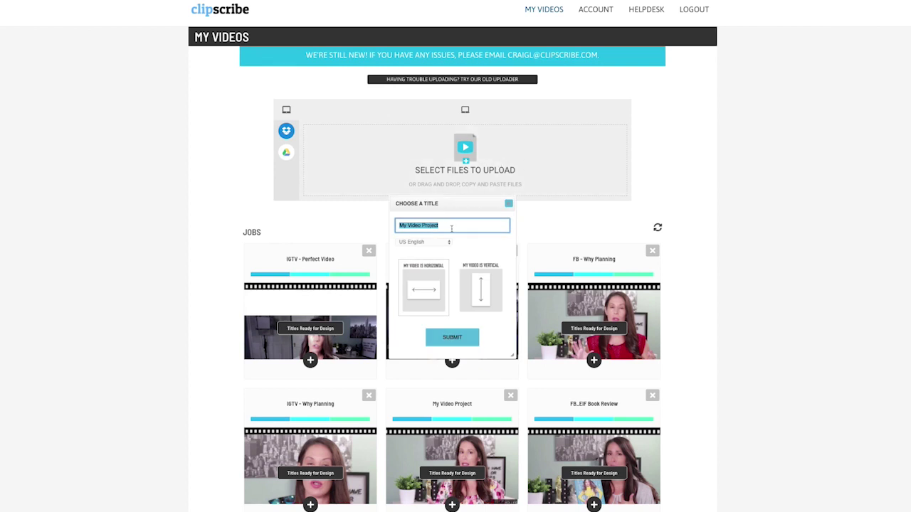
- Title the upload "FB - December Video Ideas", mark it as a horizontal video and submit it
type("FB - December")
left_click(432, 295)
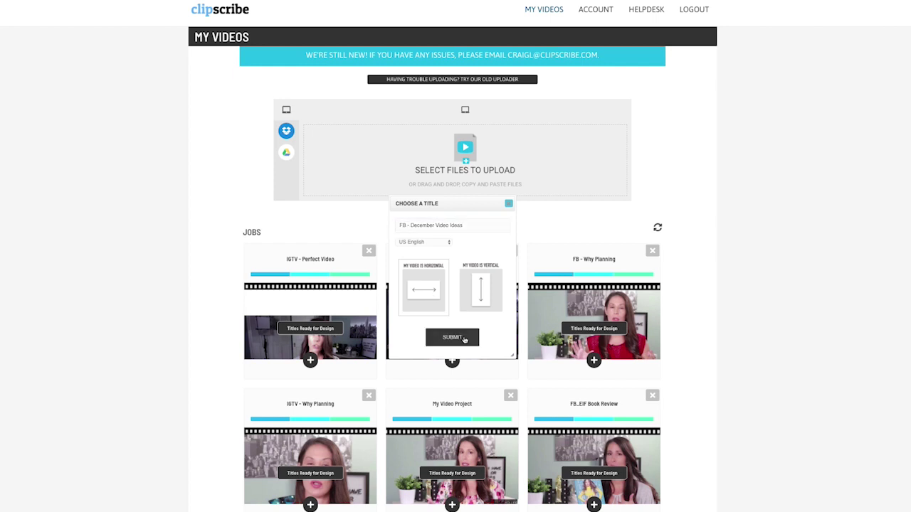
left_click(464, 340)
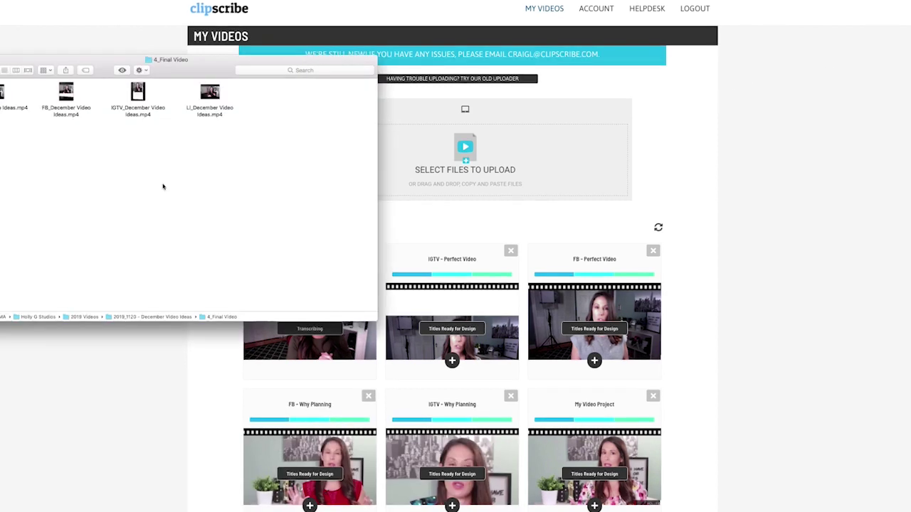
- Upload IGTV_December Video Ideas.mp4 from Finder as a vertical video titled "IGTV - December Video Ideas" and submit it
left_click(139, 99)
left_click_drag(143, 100, 569, 176)
left_click(489, 287)
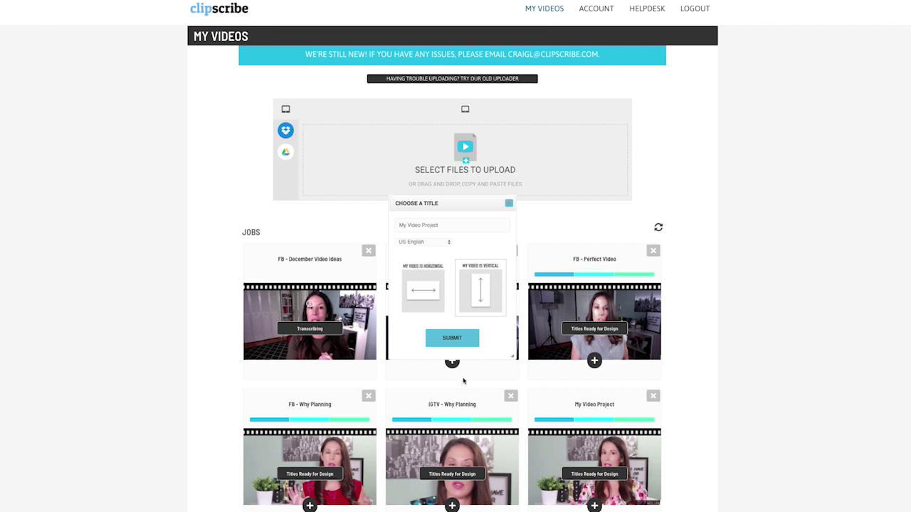
left_click(449, 226)
key("super+a")
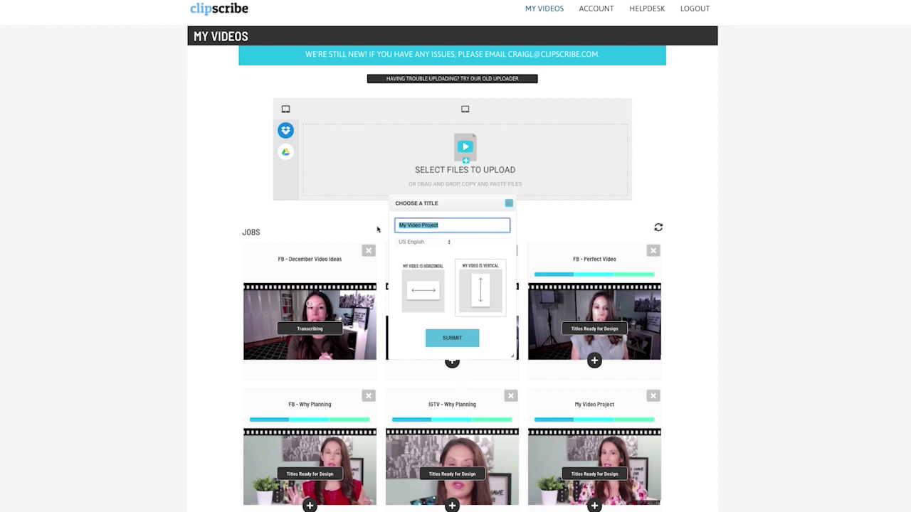
key("BackSpace")
type("IGTV - December Video Ideas")
left_click(470, 336)
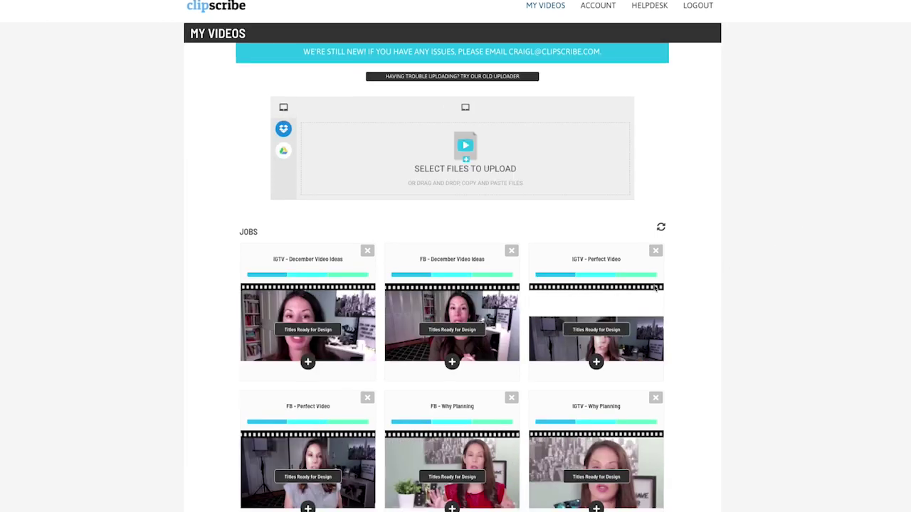
- Open the "FB - December Video Ideas" job in the plain 1:1 layout without bars and set the subtitle font to Open Sans
left_click(451, 363)
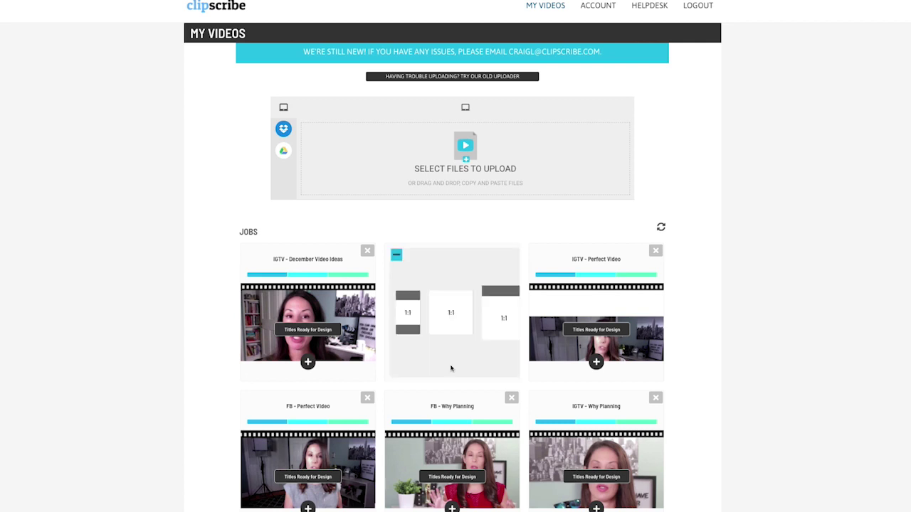
left_click(456, 307)
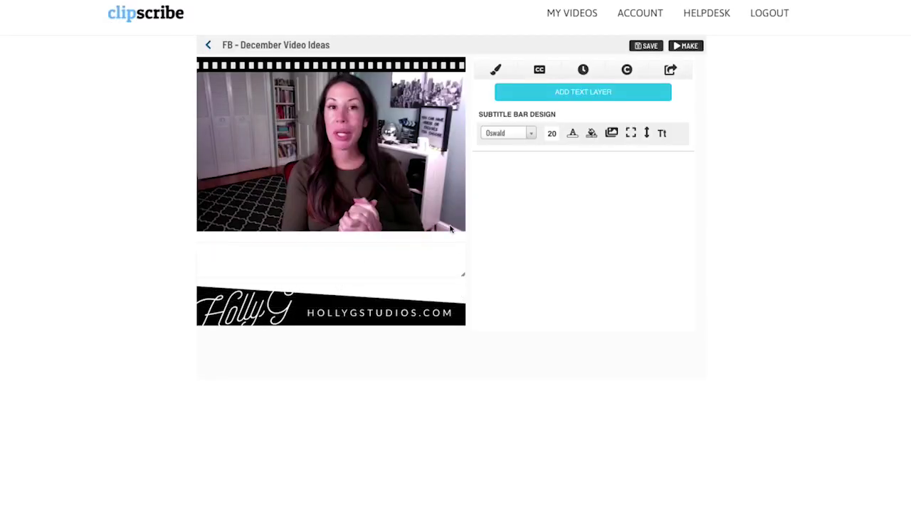
left_click(528, 136)
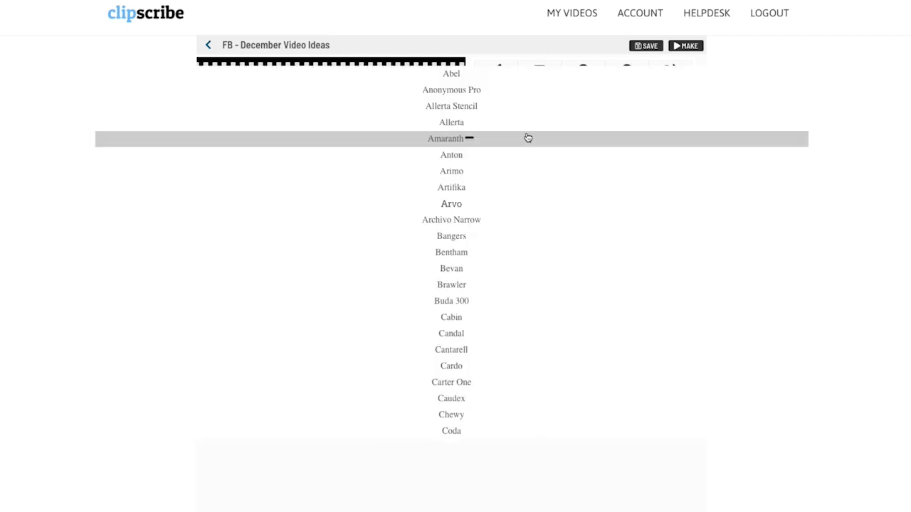
scroll(520, 301, "down", 3)
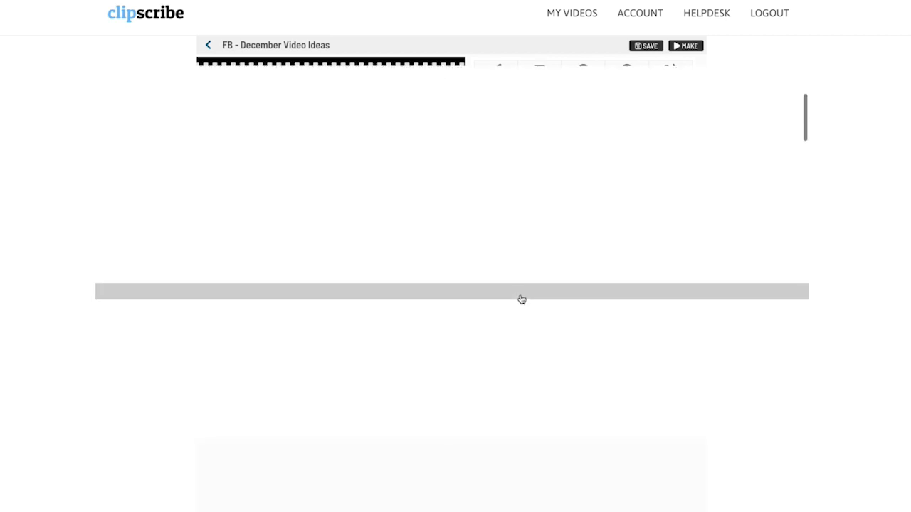
scroll(522, 299, "down", 5)
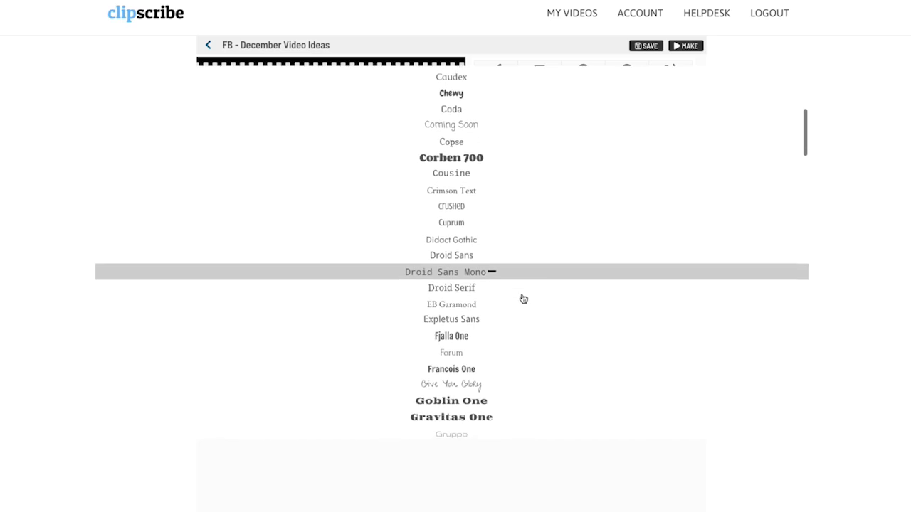
scroll(523, 299, "down", 5)
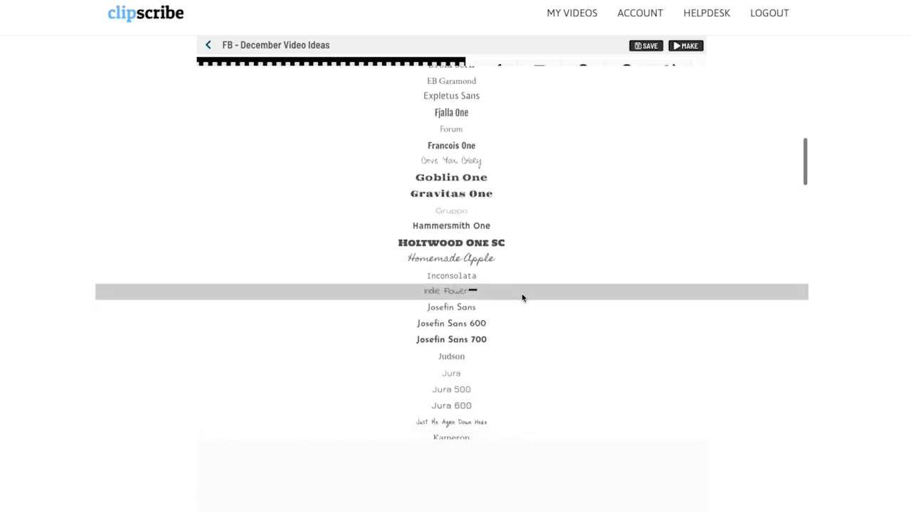
scroll(522, 298, "down", 8)
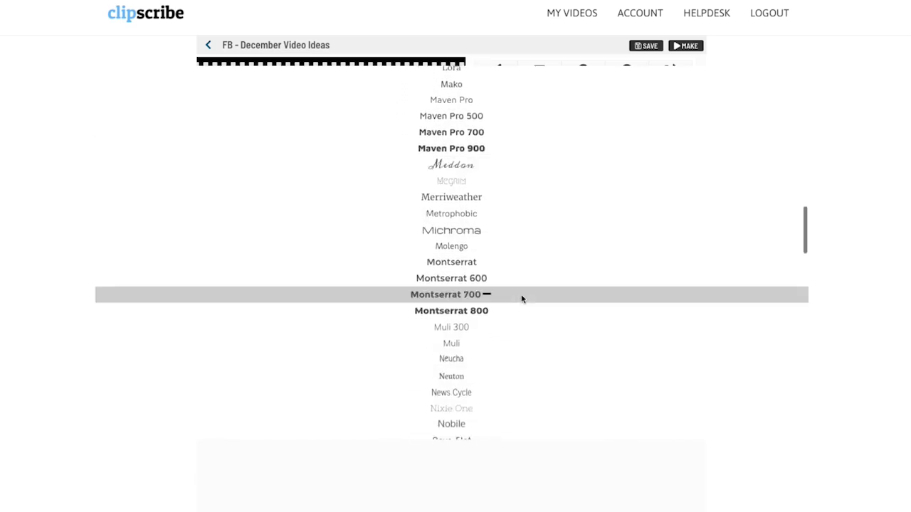
scroll(523, 299, "down", 5)
left_click(477, 358)
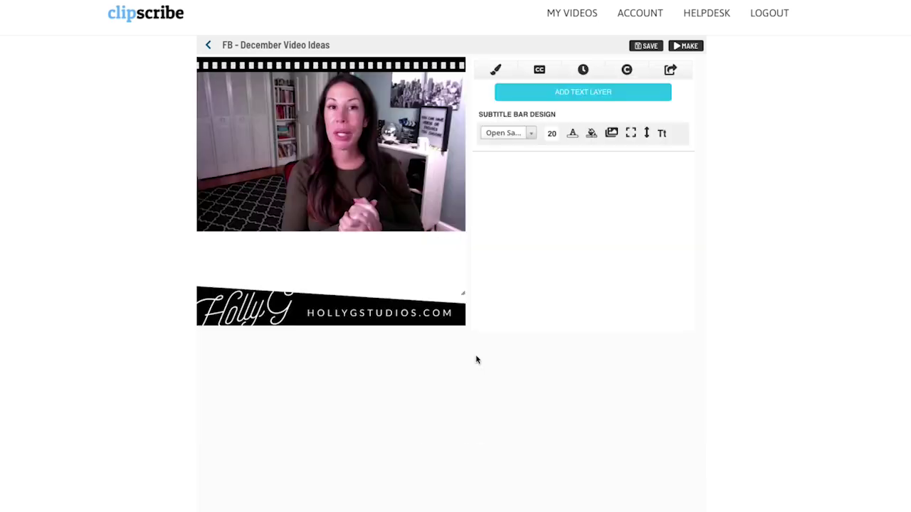
- Set the subtitle text color to 444444 and save the design
left_click(573, 136)
triple_click(682, 245)
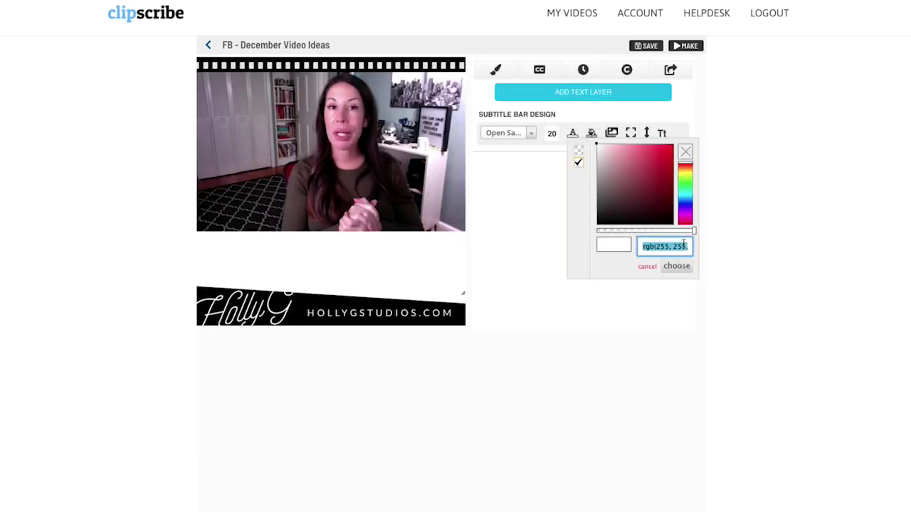
type("444444")
key("Return")
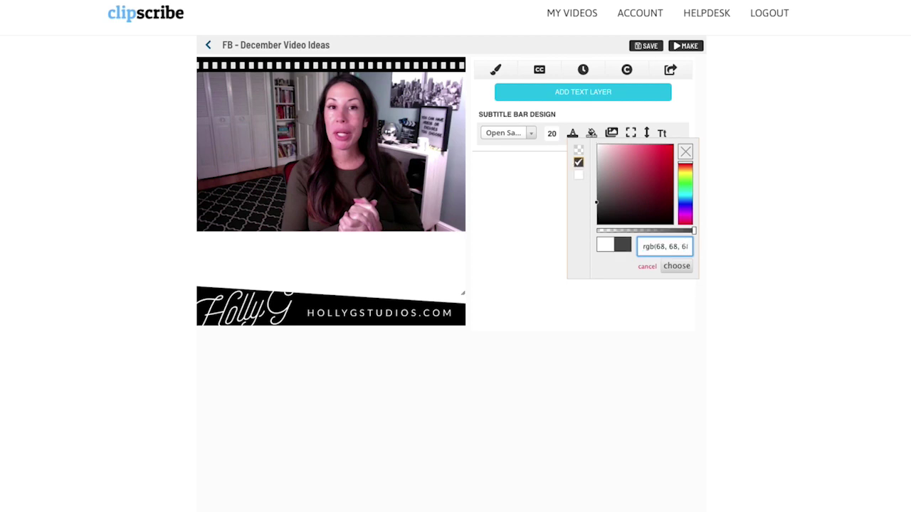
left_click(676, 266)
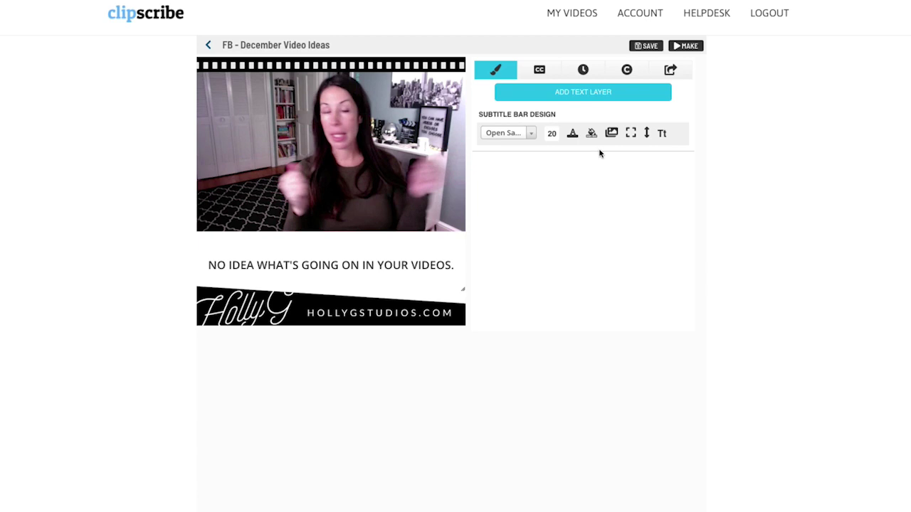
left_click(646, 47)
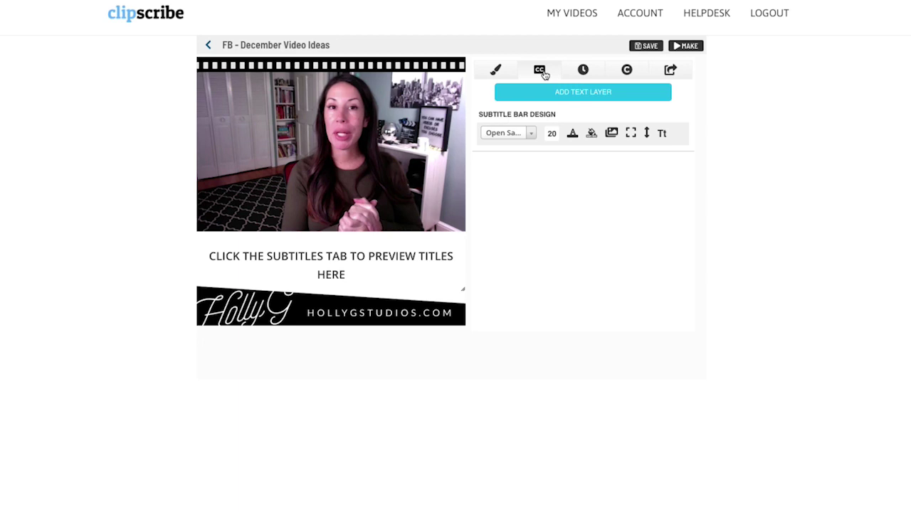
- Preview the opening subtitles and correct the first phrase to "NO IDEA WHAT TO TALK ABOUT IN YOUR VIDEOS."
left_click(541, 71)
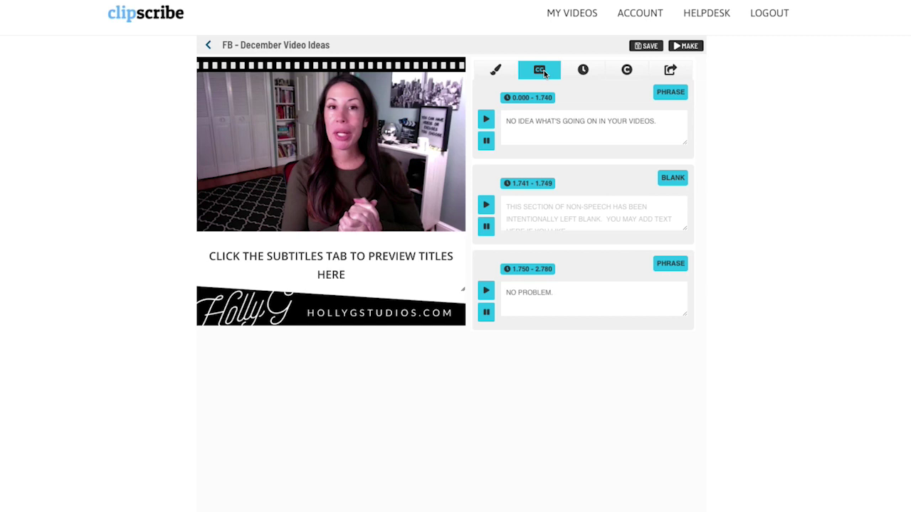
left_click(486, 120)
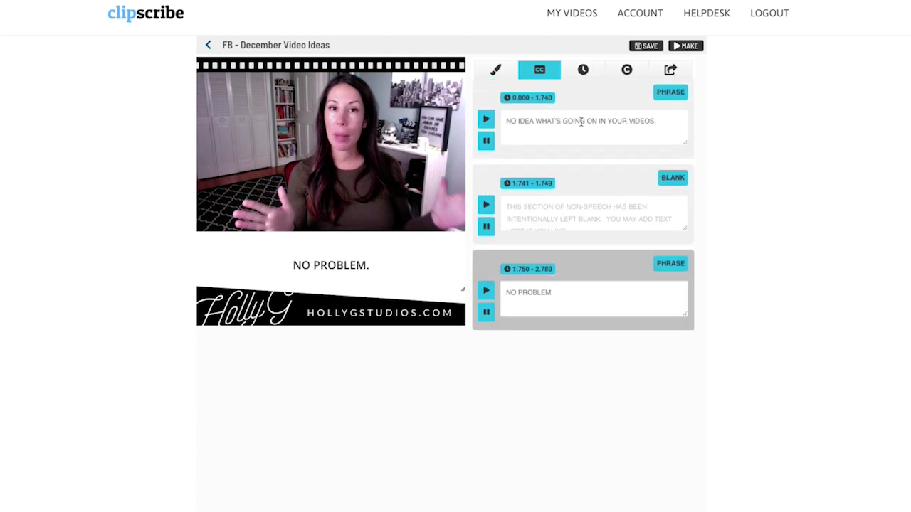
left_click(584, 121)
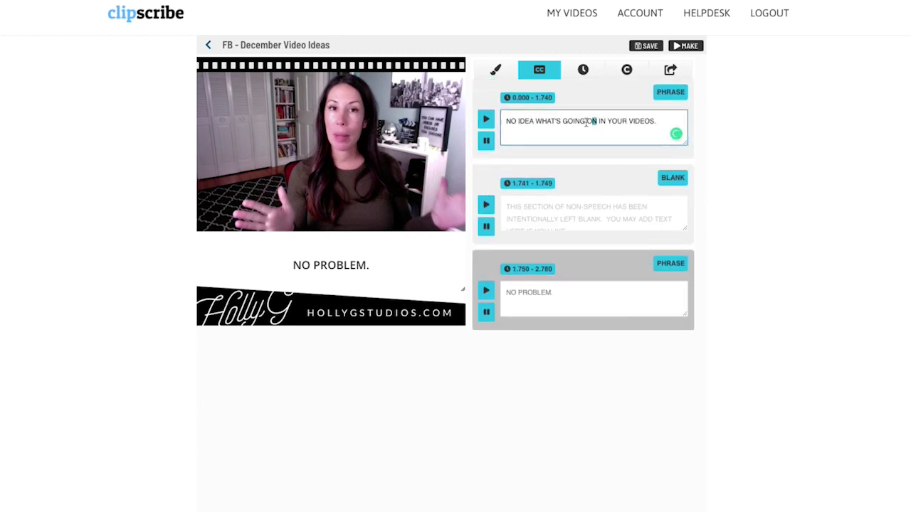
left_click_drag(597, 120, 556, 123)
key("BackSpace")
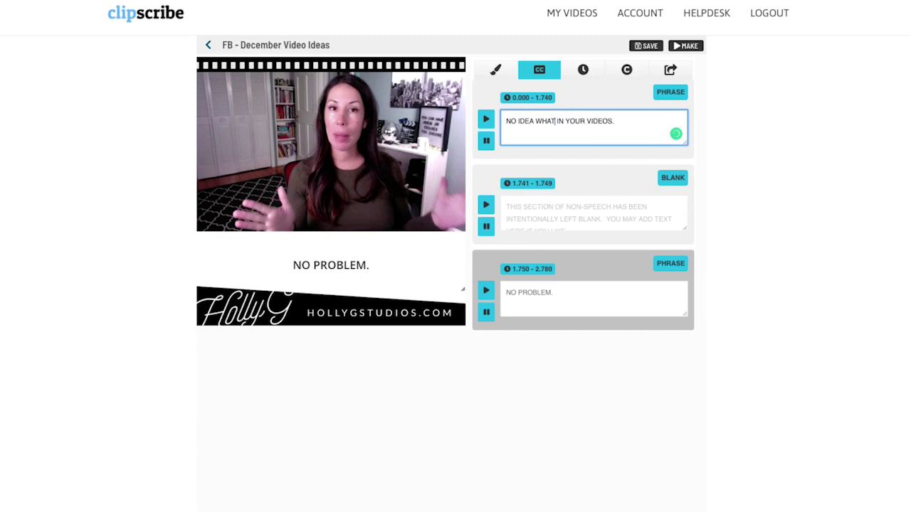
type("'")
key("BackSpace")
type("TO TAL")
type("K ABOUT")
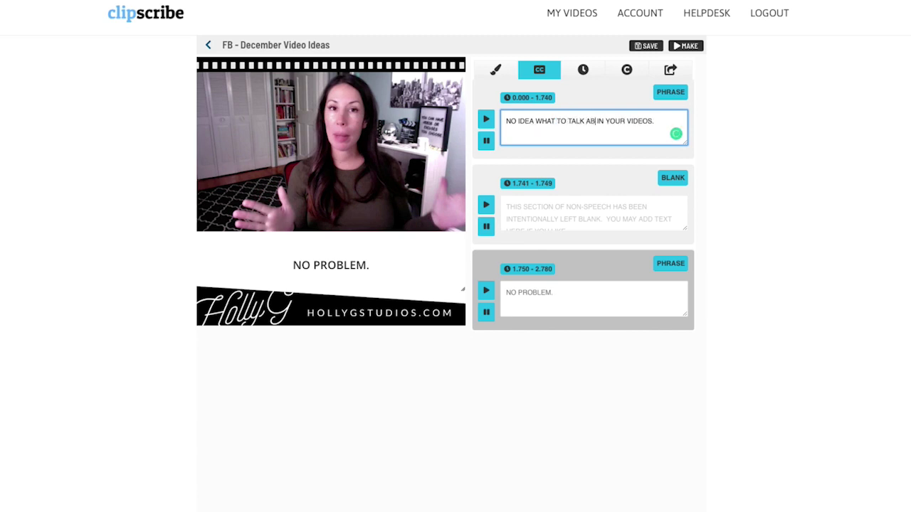
- Play through the following subtitles to proofread them against the speech, checking the phrase that begins with "MONTHLONG EVENTS"
left_click(486, 121)
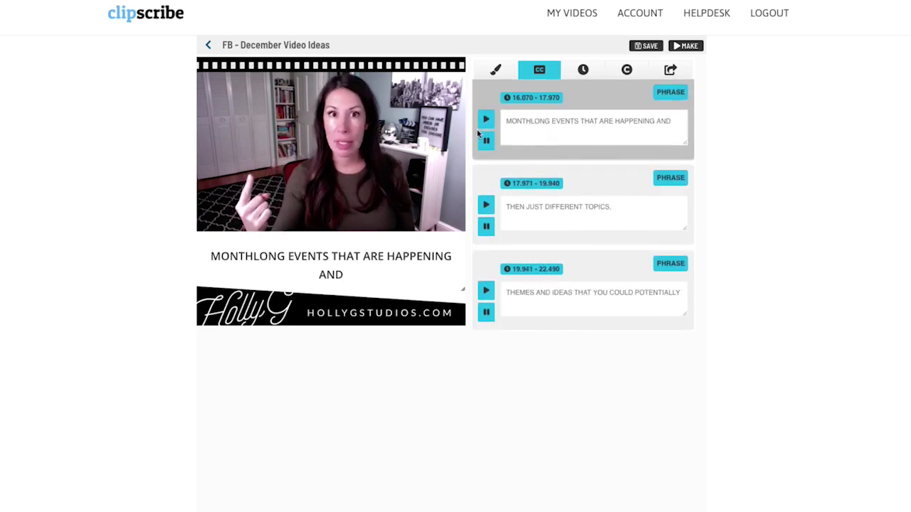
left_click(531, 121)
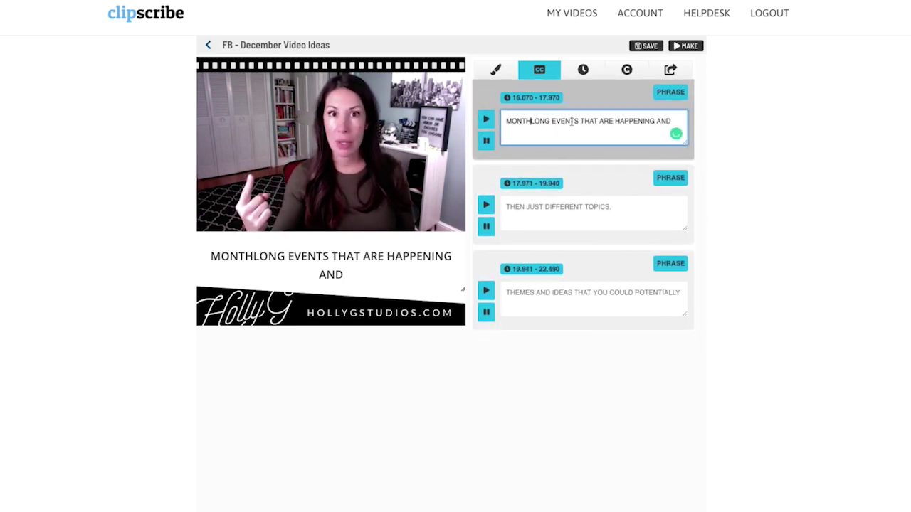
left_click(486, 120)
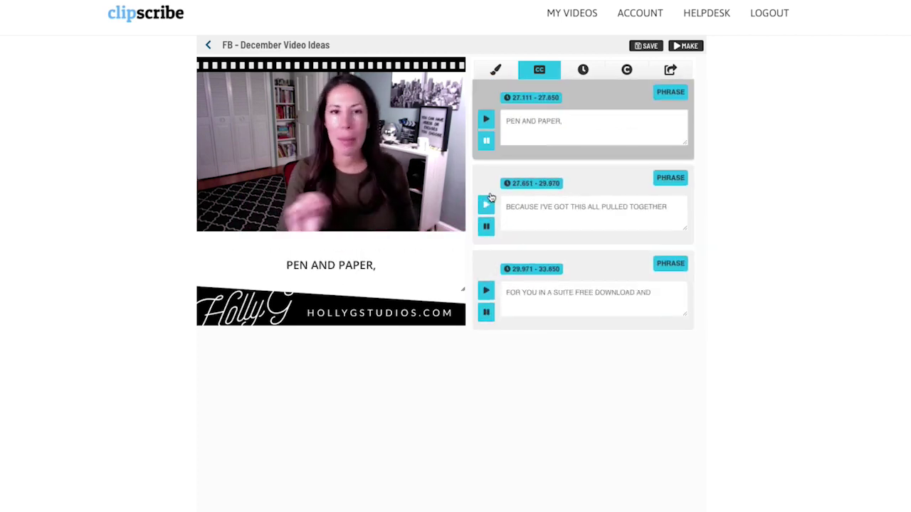
- Replay the "DON'T WORRY ABOUT GOING AND GRABBING A" phrase and narrow the subtitle text box on both sides
left_click(486, 167)
left_click_drag(464, 262, 446, 262)
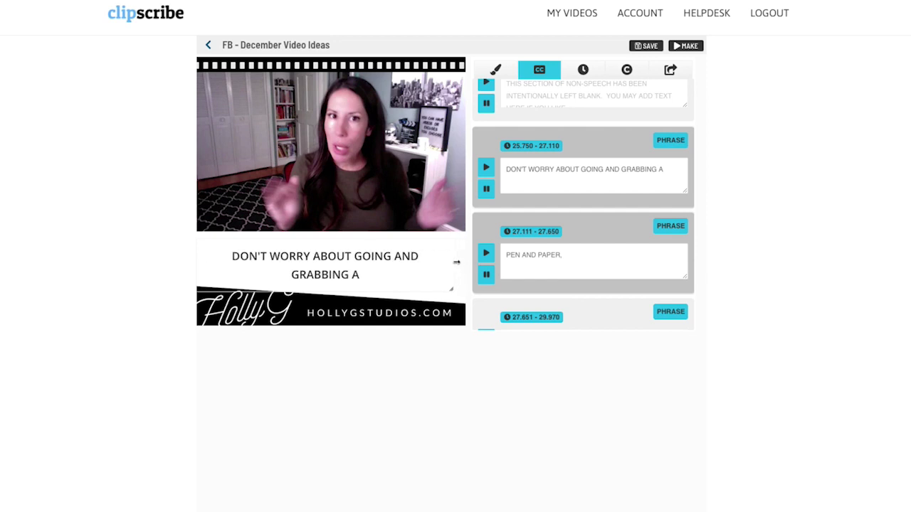
left_click_drag(196, 259, 207, 259)
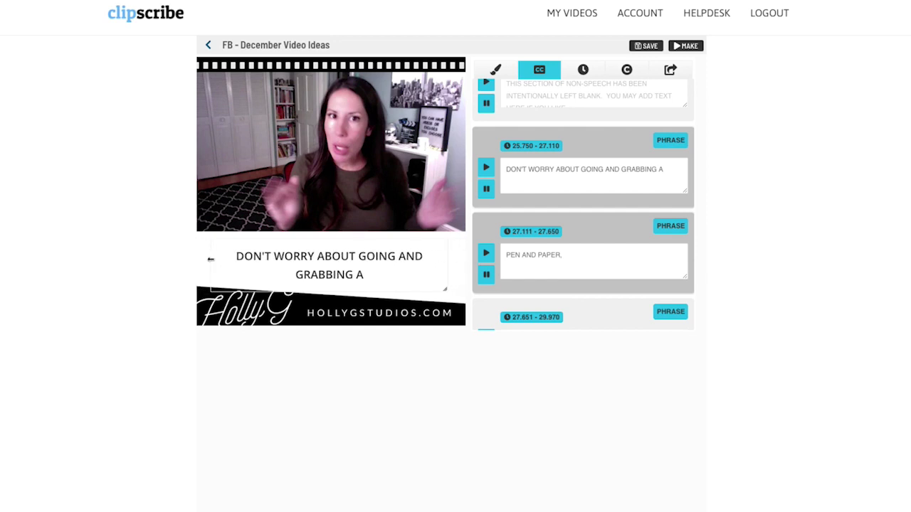
- Continue the preview and replace "SUITE" with "SWEET" in the phrase about the free download
left_click(486, 172)
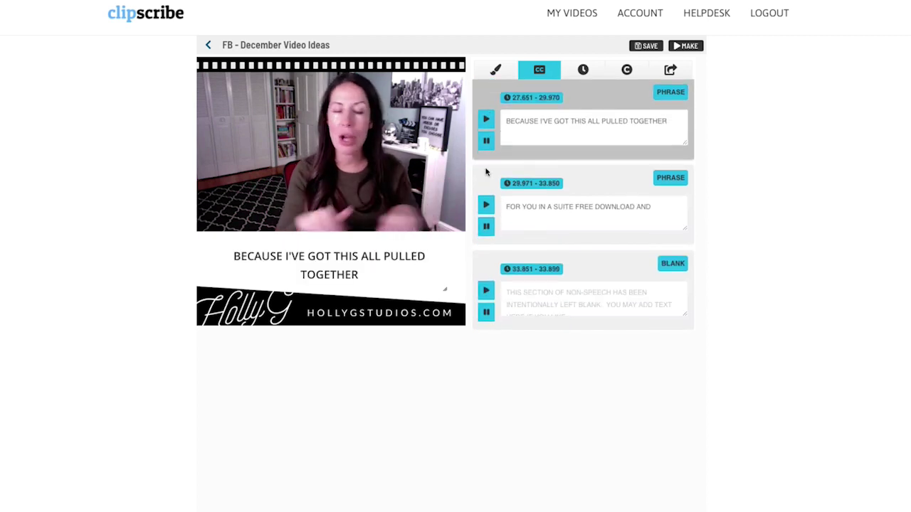
double_click(571, 121)
type("SWEET")
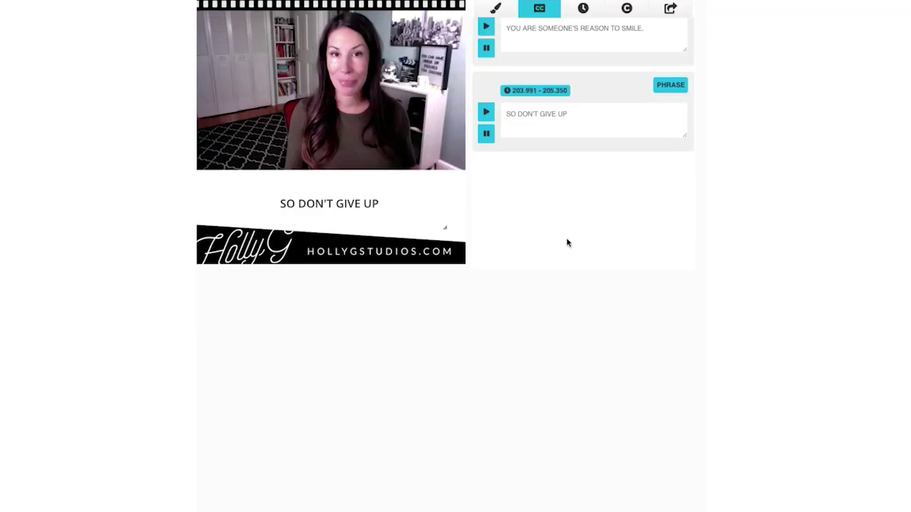
- Try the multicoloured striped countdown bar, replace it with the solid black bar, and save the video project
scroll(568, 244, "up", 2)
scroll(740, 277, "up", 2)
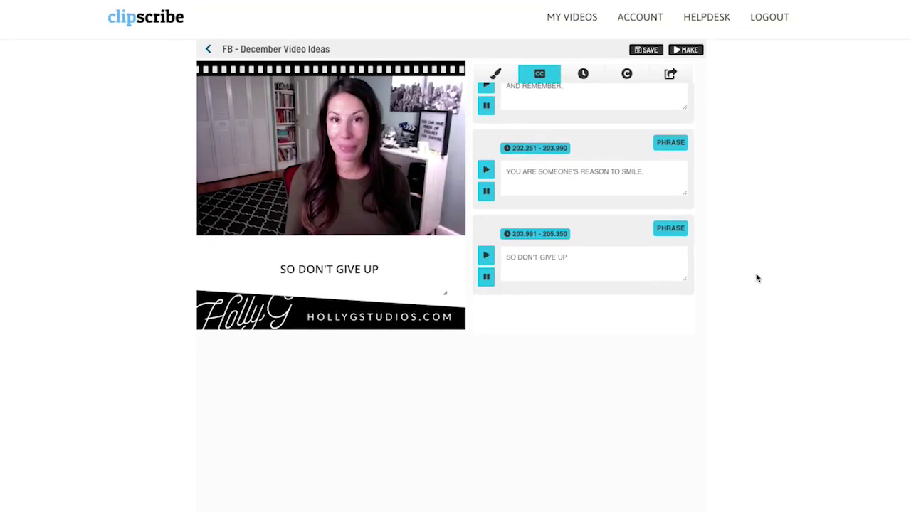
left_click(584, 76)
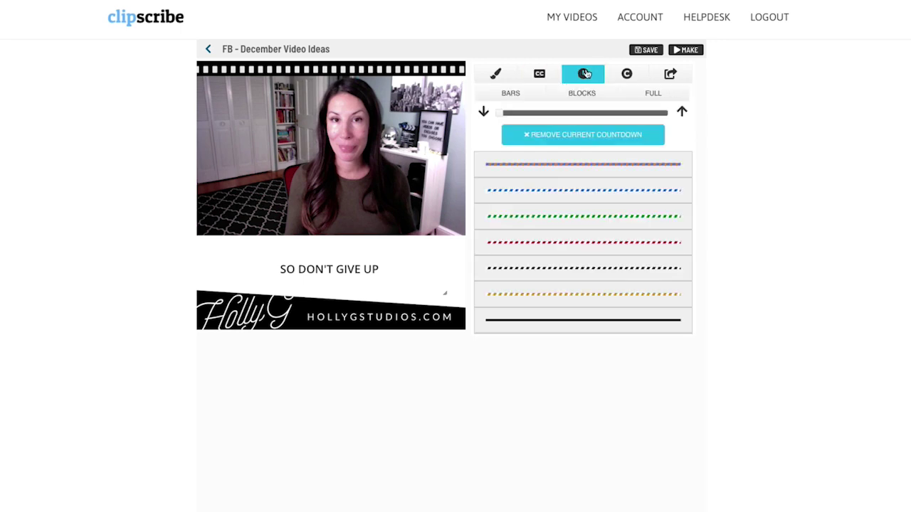
left_click(636, 169)
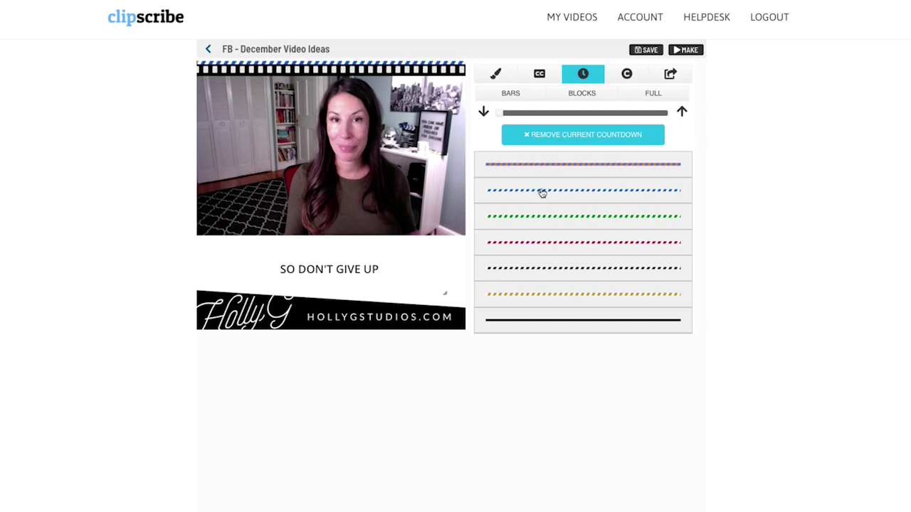
left_click(553, 325)
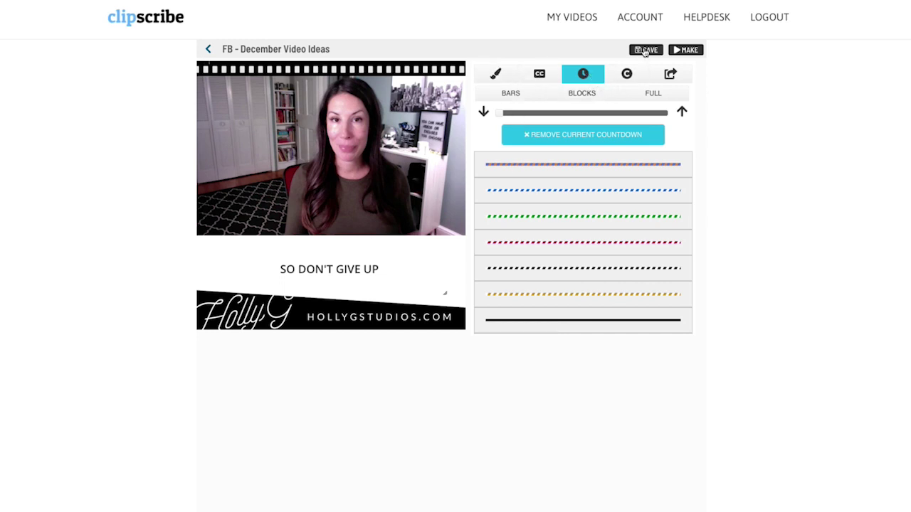
left_click(644, 51)
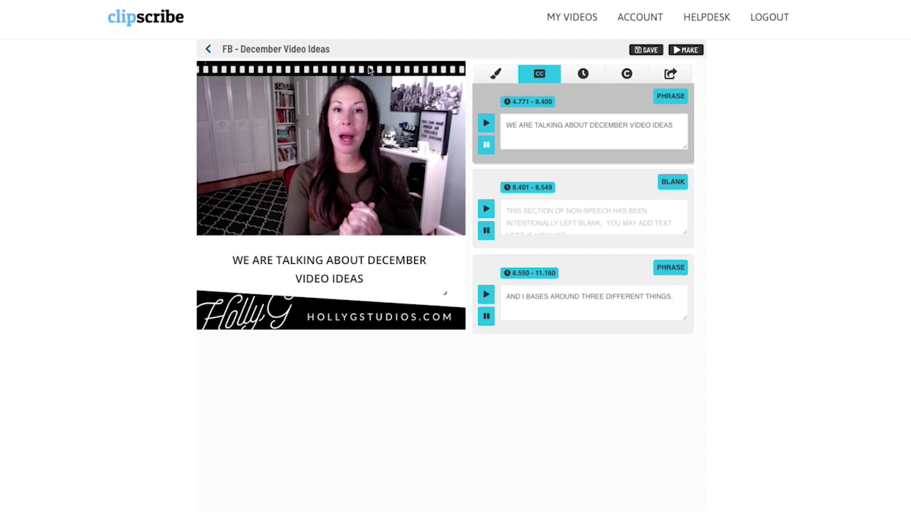
- Try the dark grey 9:00 block timer and the blue full-frame countdown, and remove the countdown from the video
left_click(585, 74)
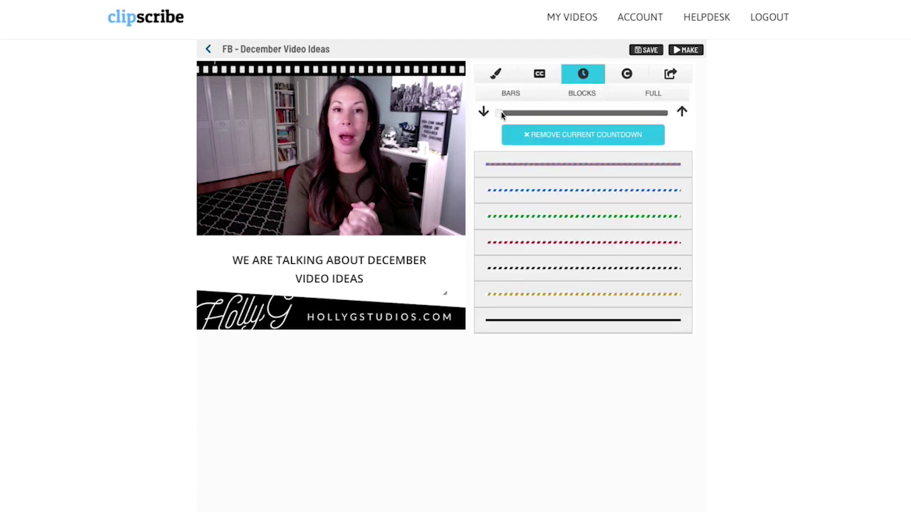
left_click(581, 97)
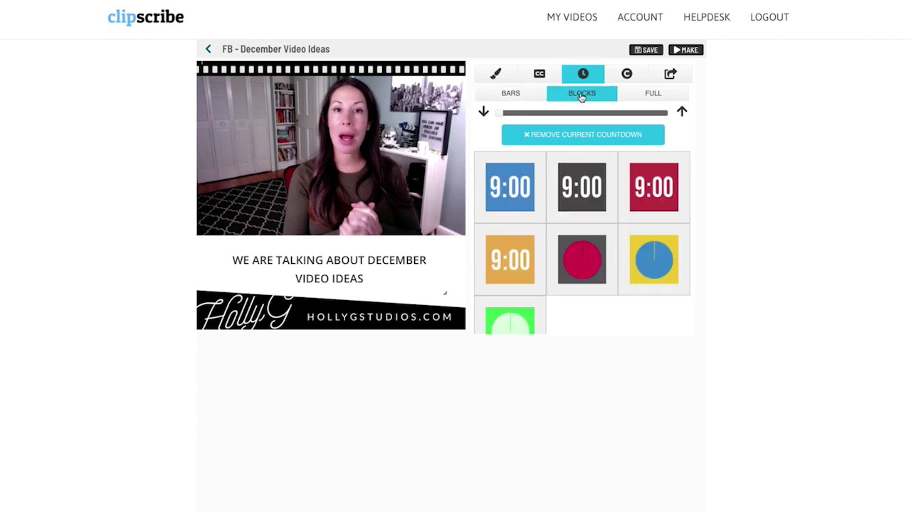
left_click(600, 182)
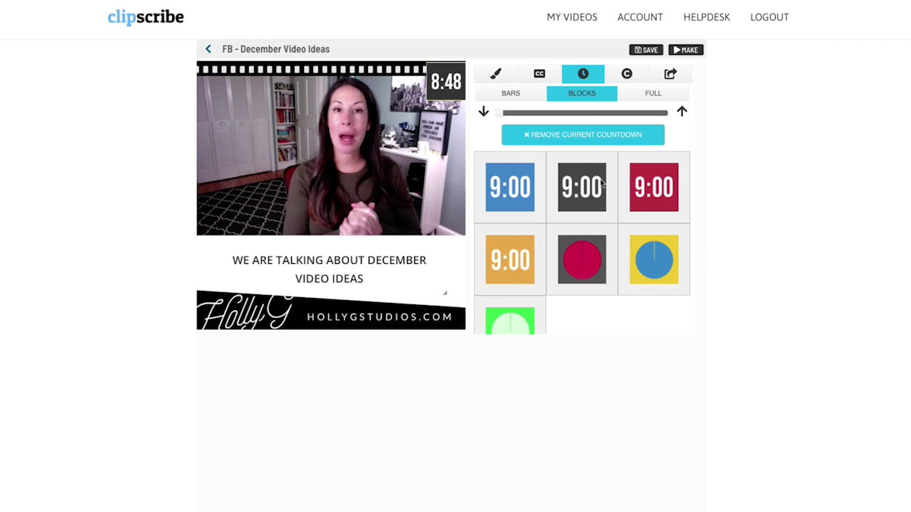
left_click(651, 94)
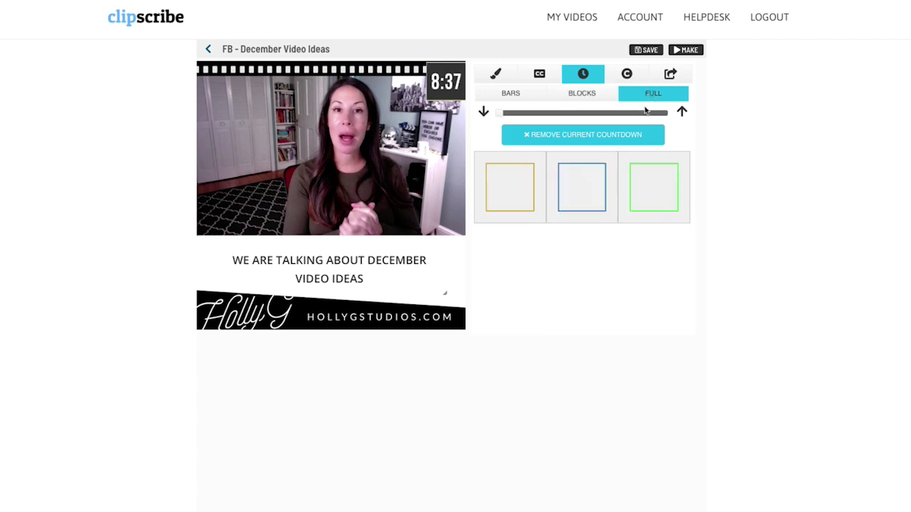
left_click(608, 174)
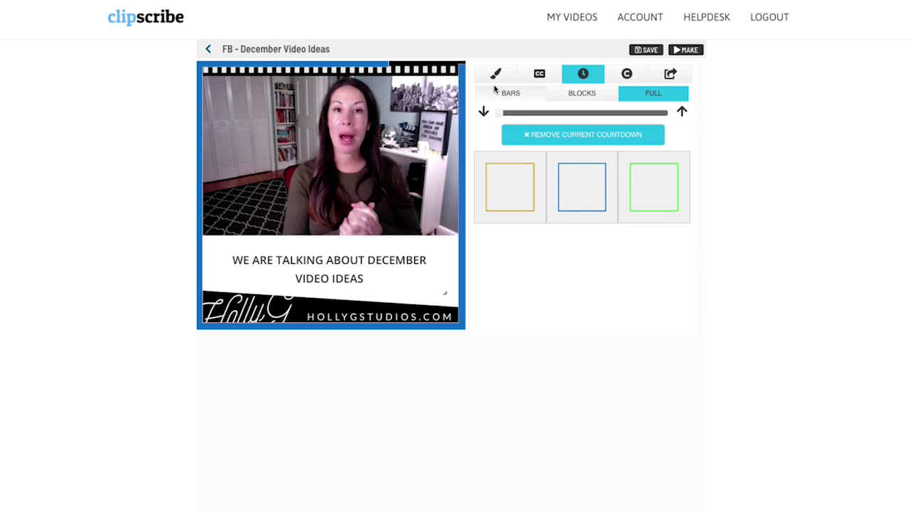
left_click(605, 142)
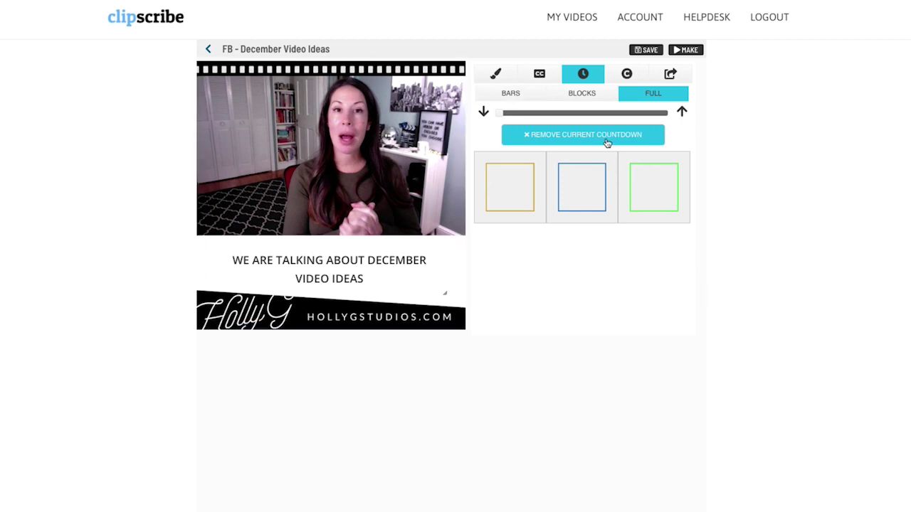
- Look through the branding and export options, save the project, and start making the finished Facebook video
left_click(619, 78)
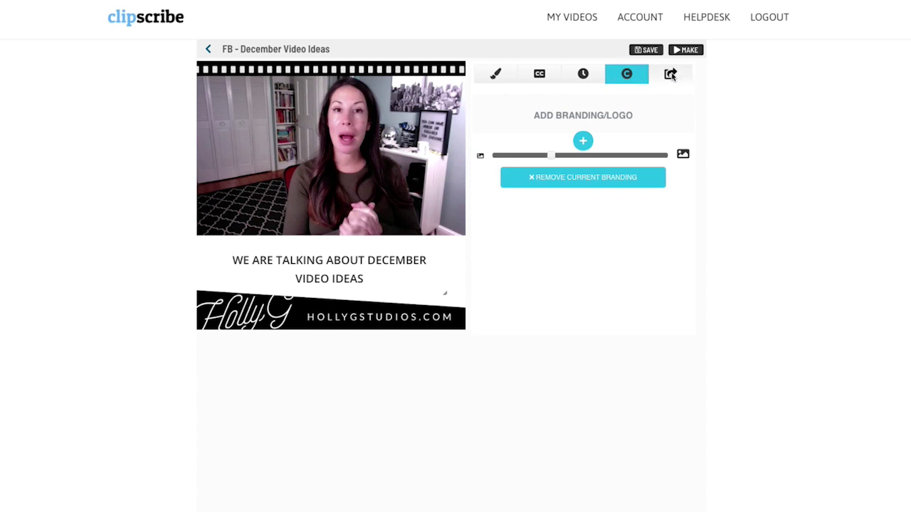
left_click(670, 75)
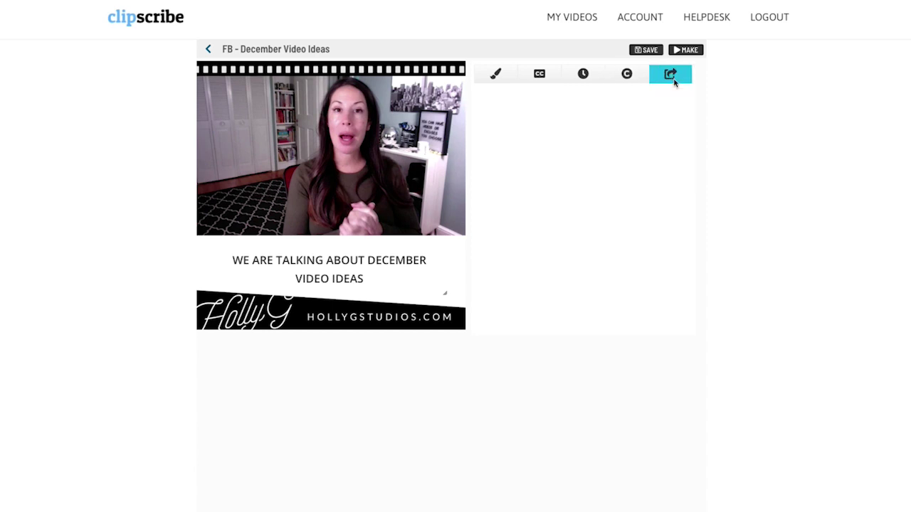
left_click(650, 51)
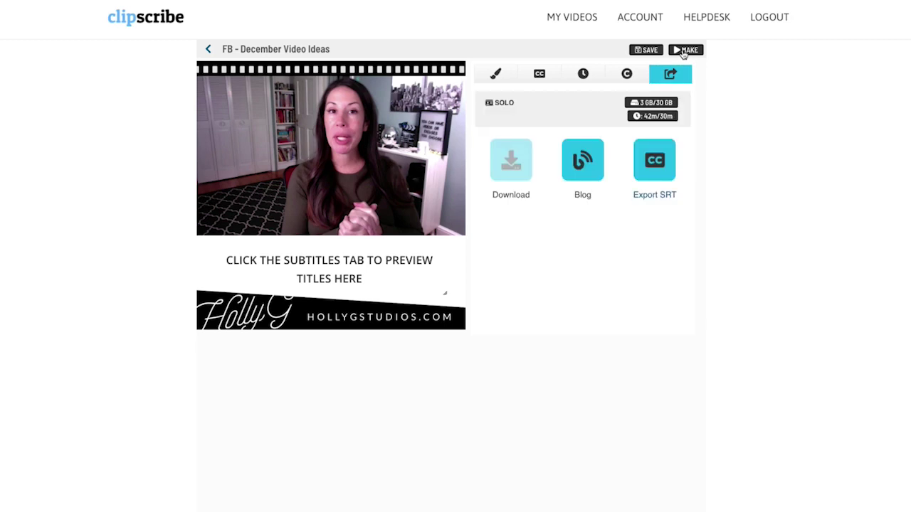
left_click(683, 51)
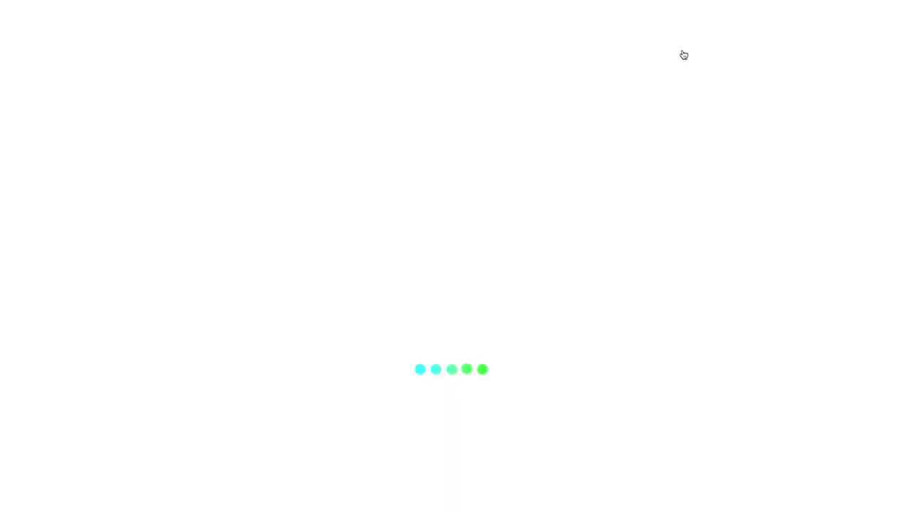